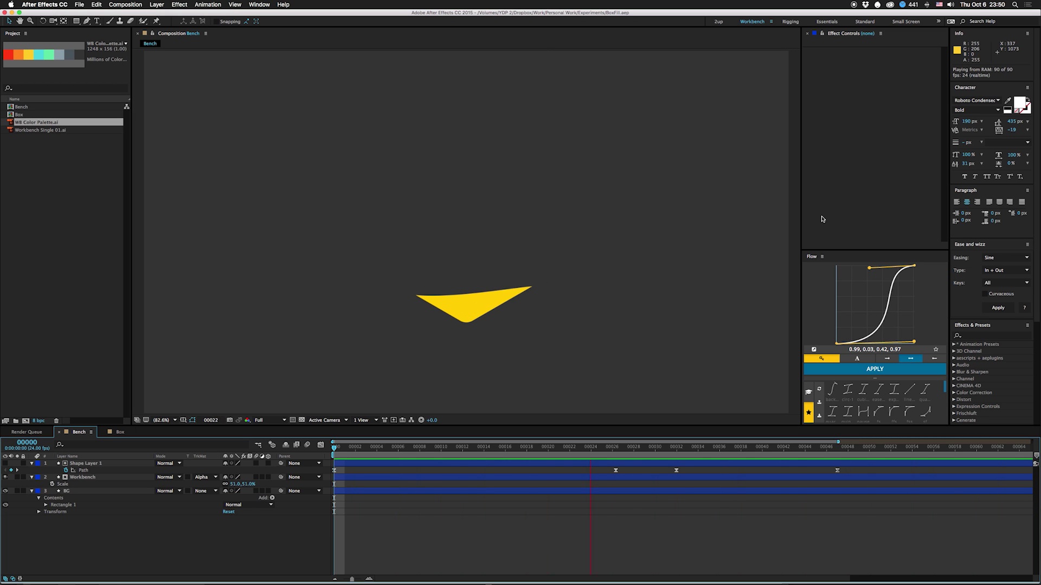
Add a full-comp yellow rectangle shape layer in the Box composition.
left_click(120, 432)
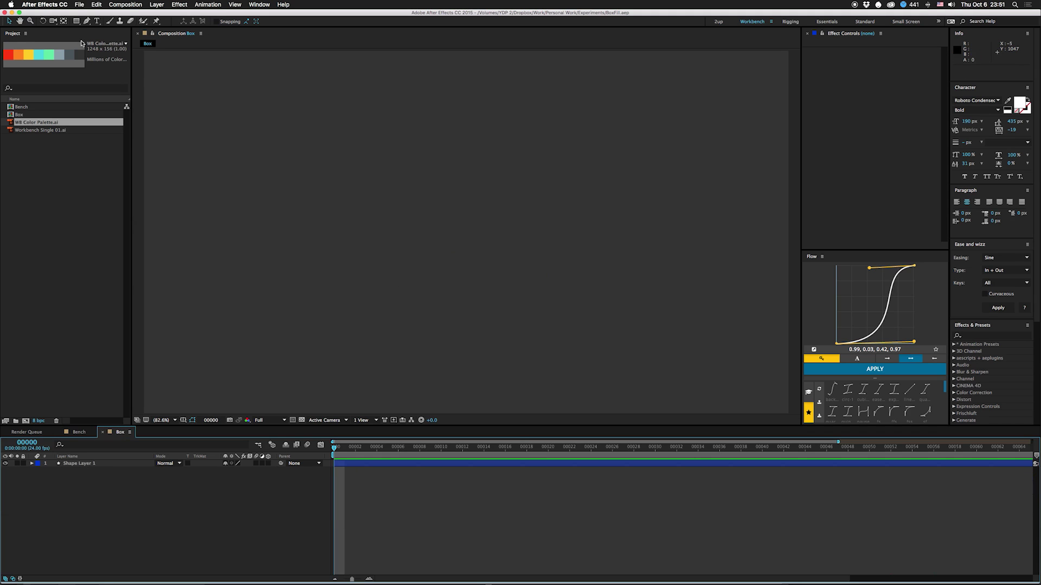
double_click(76, 21)
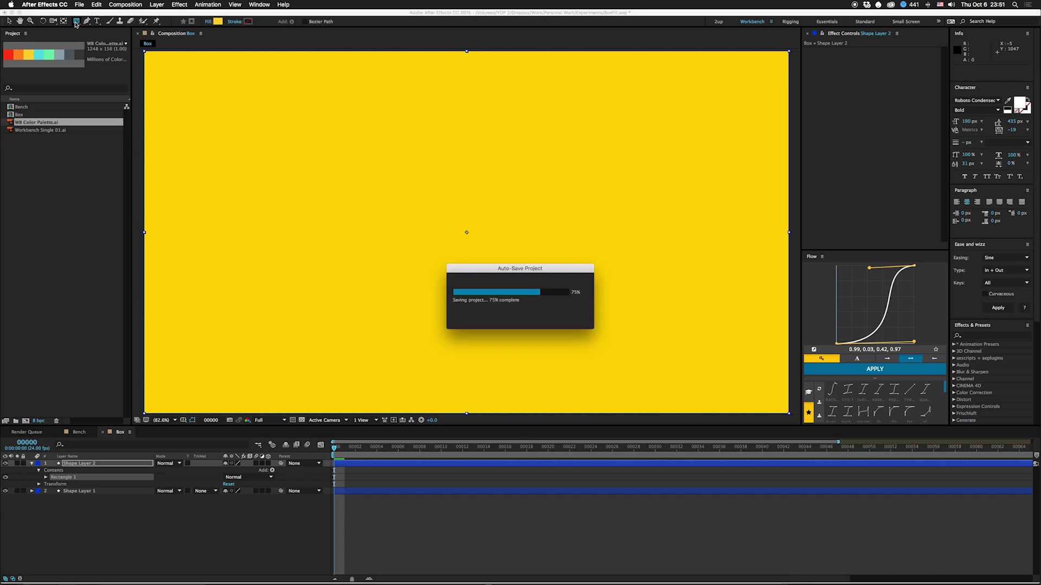
left_click(46, 478)
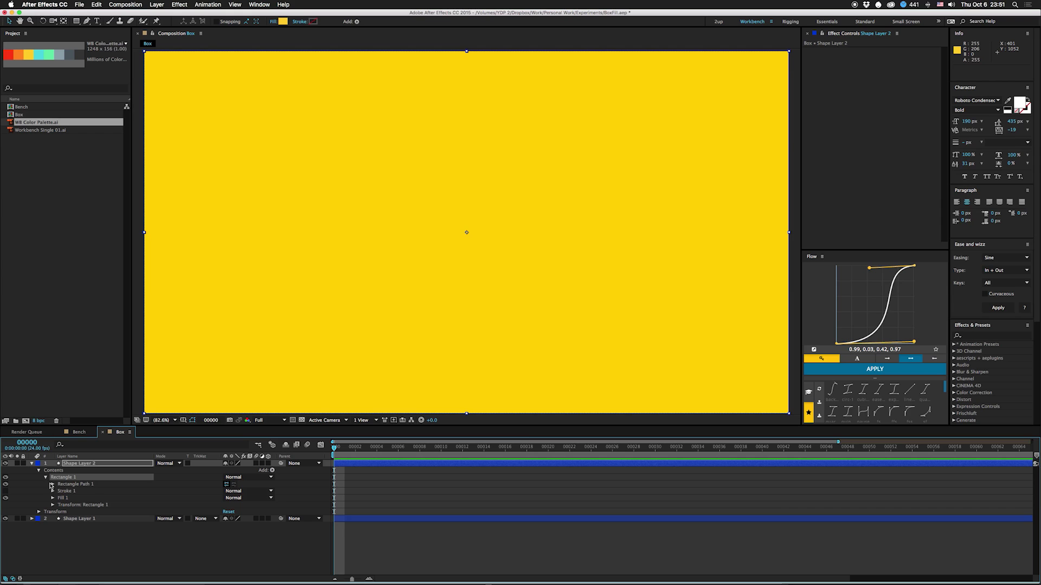
left_click(52, 484)
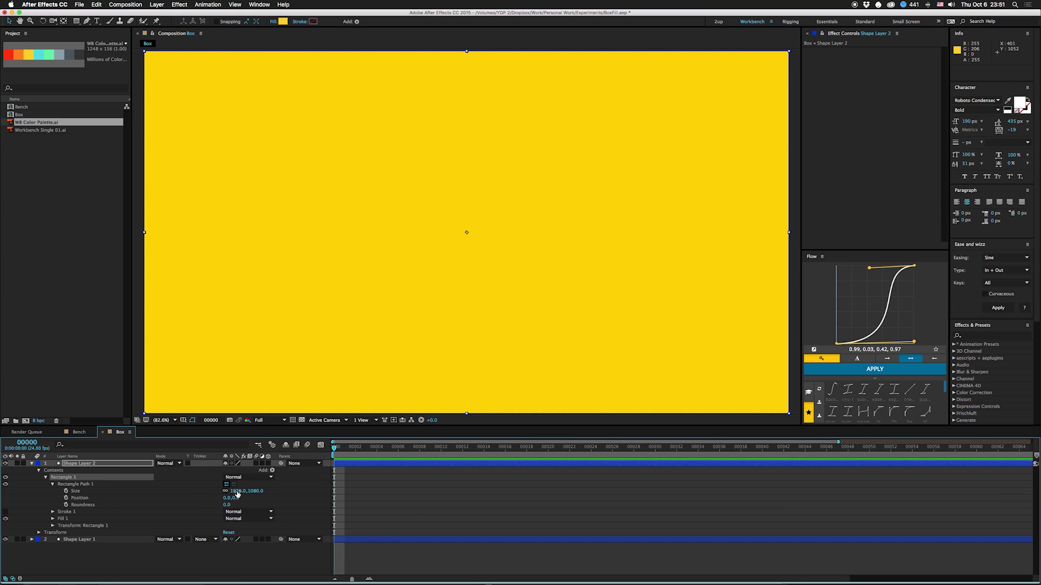
Resize Rectangle Path 1 from 0 to a 176 × 176 square.
left_click(237, 491)
type("0")
key("Return")
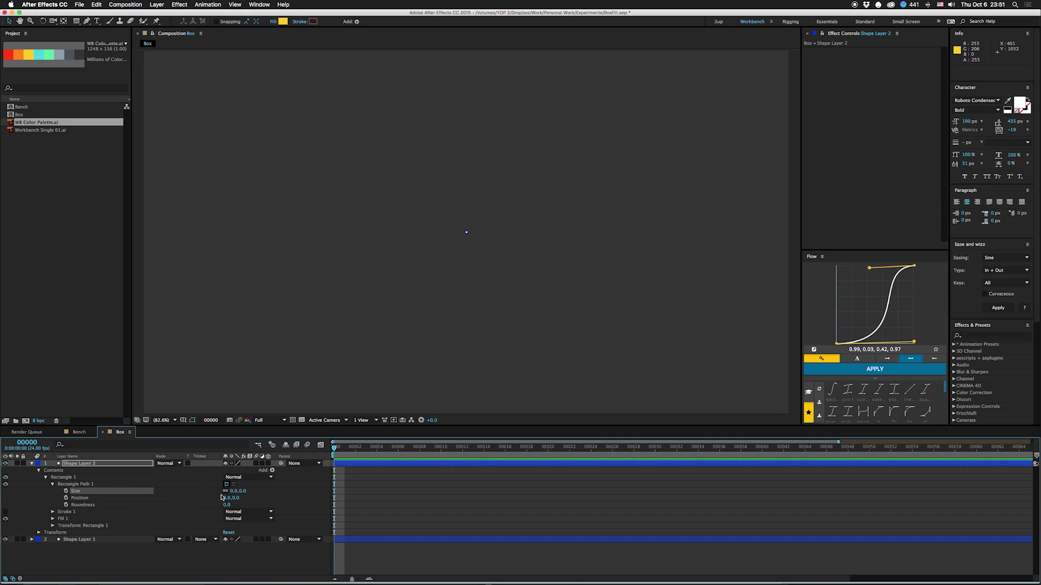
left_click_drag(237, 494, 298, 486)
left_click(74, 486)
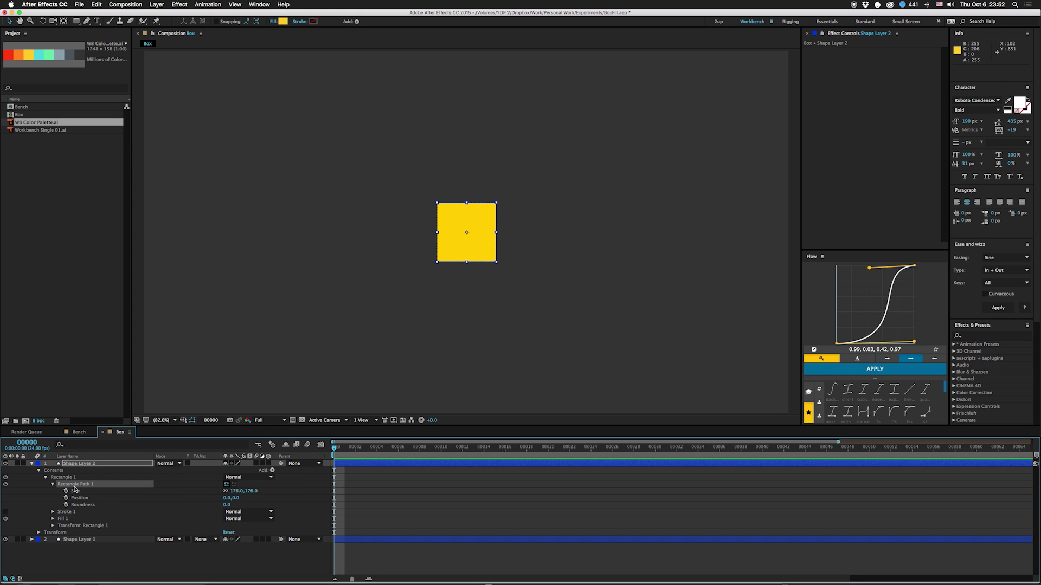
right_click(74, 489)
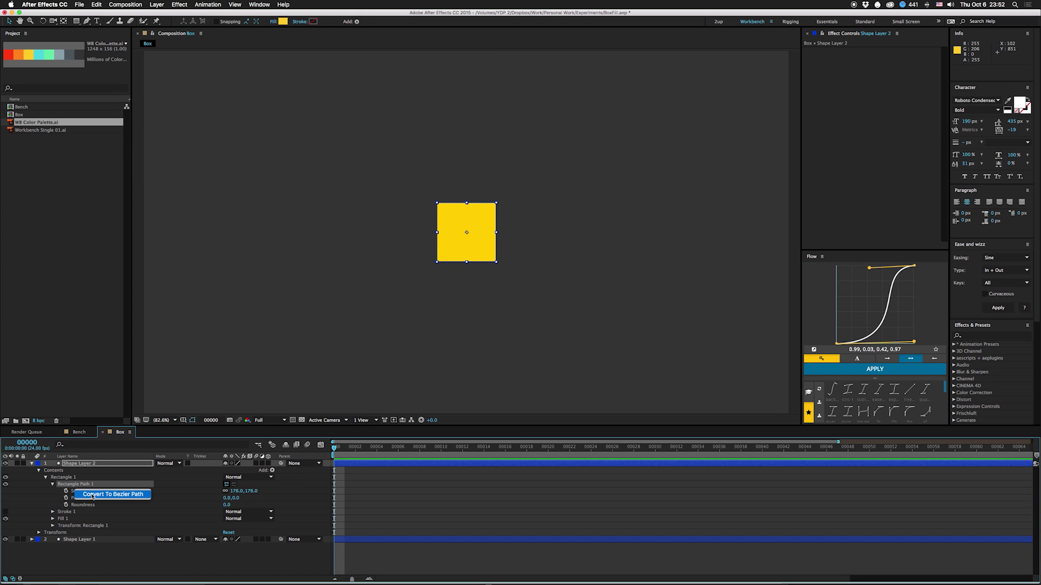
Convert Rectangle Path 1 to a Bezier path with the top-right corner as first vertex.
left_click(94, 495)
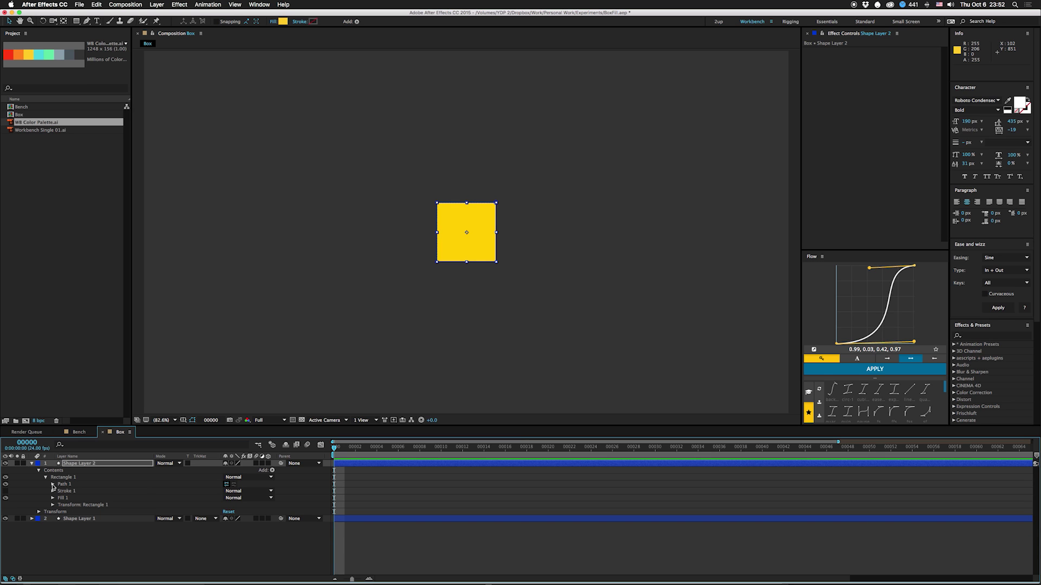
left_click(52, 485)
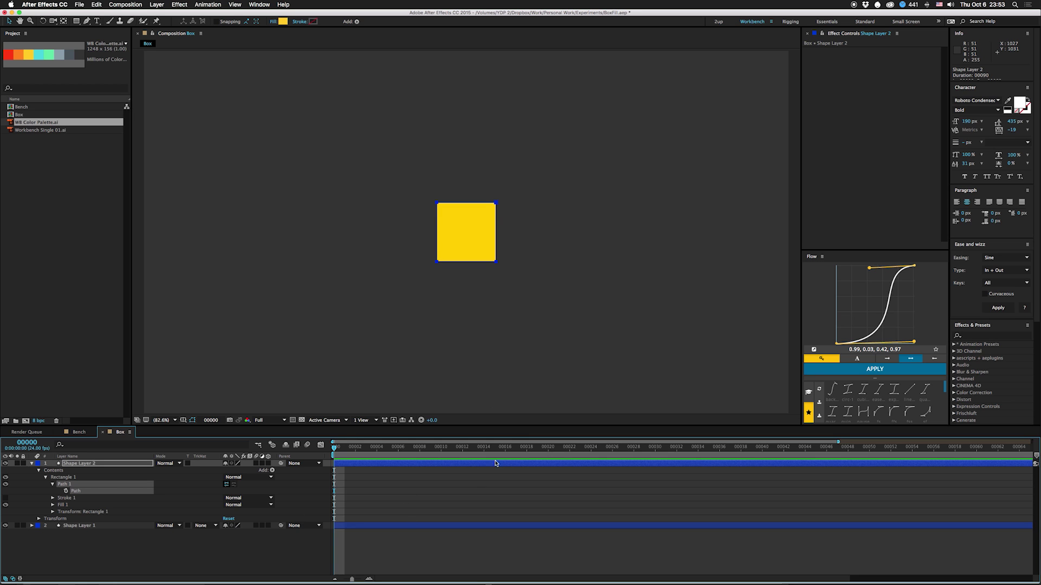
left_click_drag(522, 185, 481, 222)
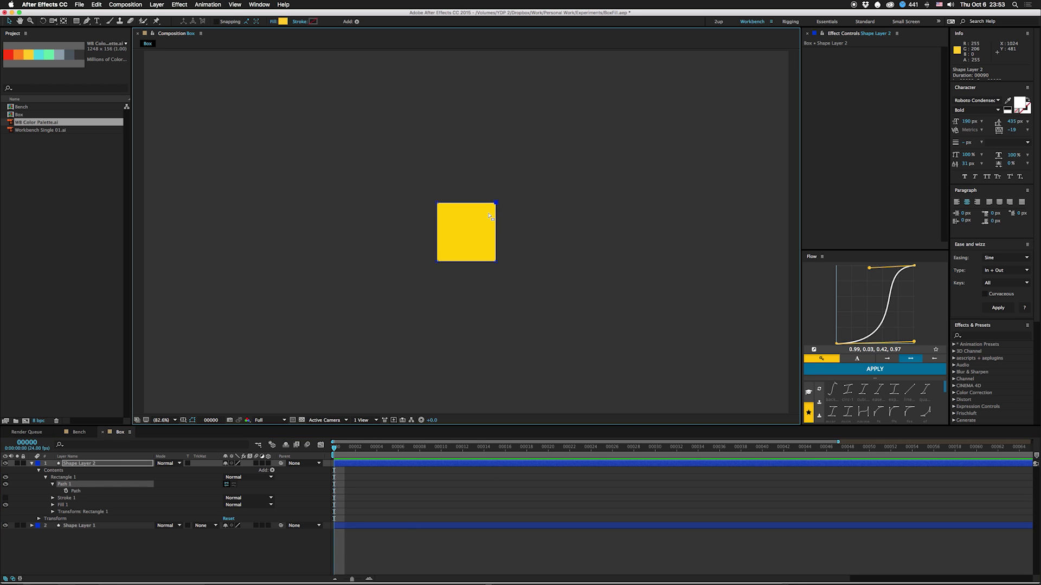
left_click(158, 5)
mouse_move(195, 70)
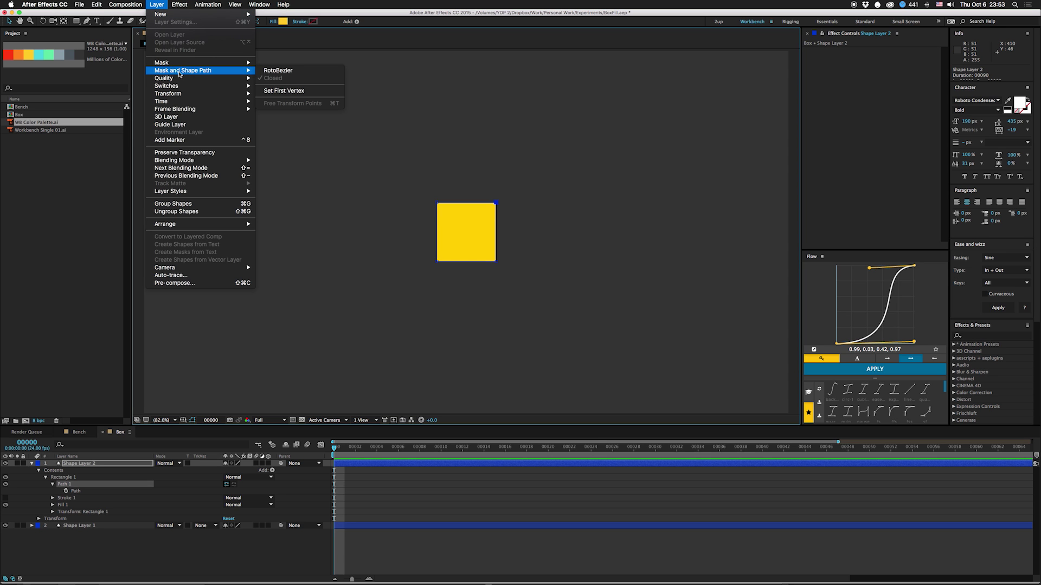
left_click(287, 91)
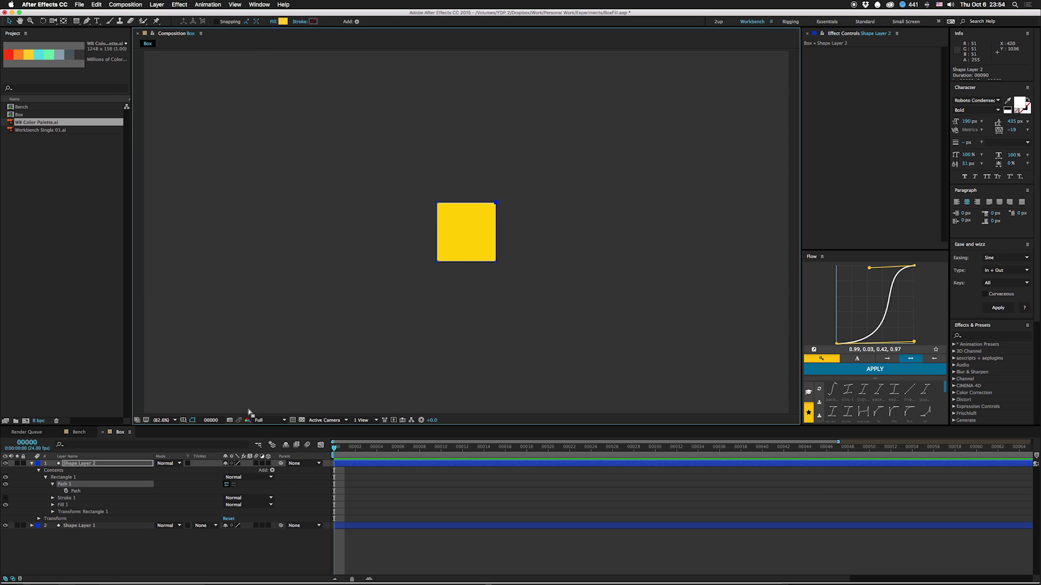
Keyframe the path, flattening the square to a line along its bottom at frame 0.
left_click(65, 492)
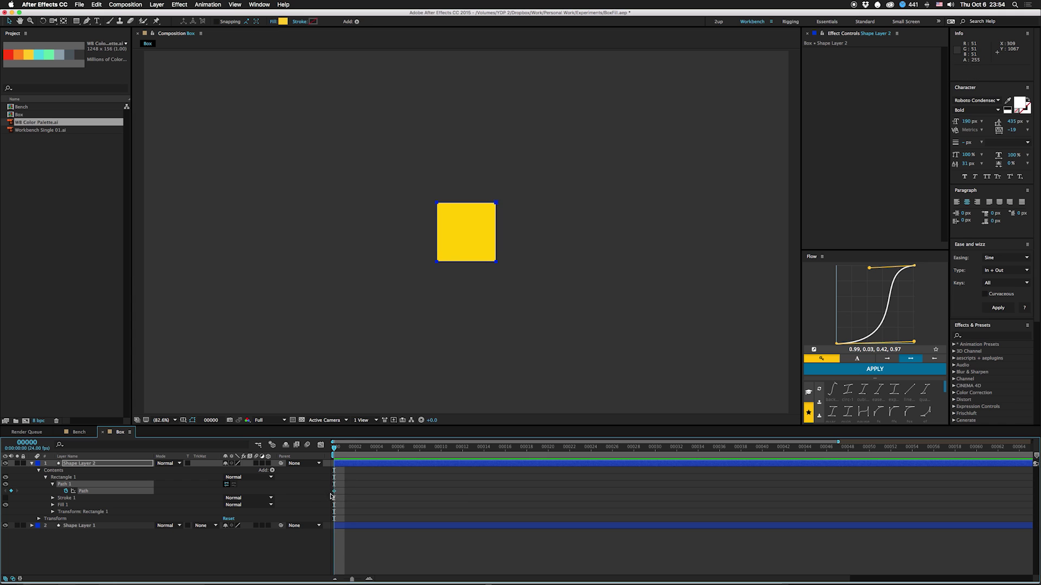
left_click_drag(333, 492, 454, 493)
left_click_drag(495, 203, 494, 262)
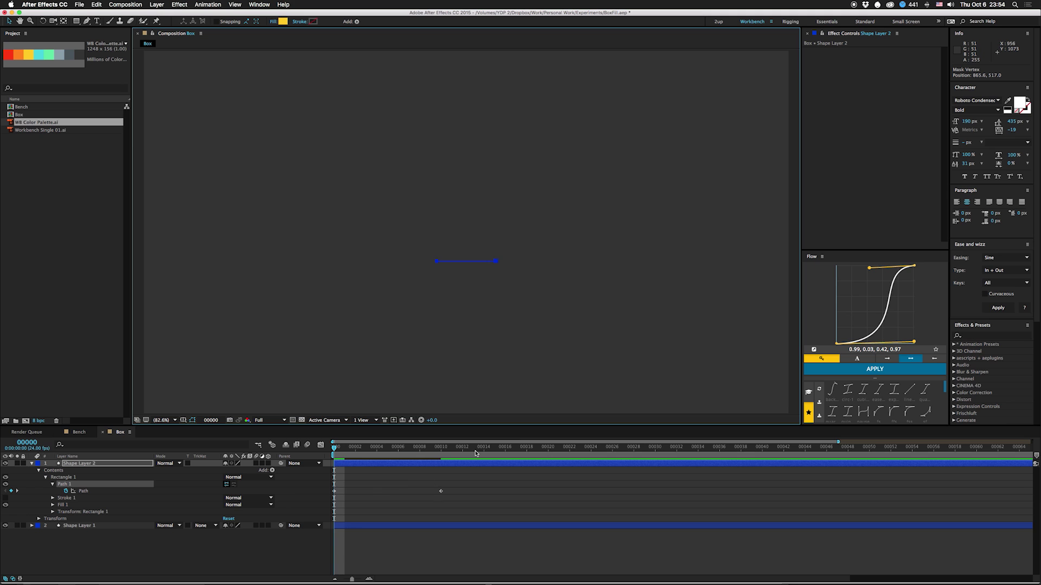
Ease both path keyframes with Flow, move the end keyframe later, and preview to frame 18.
left_click_drag(469, 483, 298, 506)
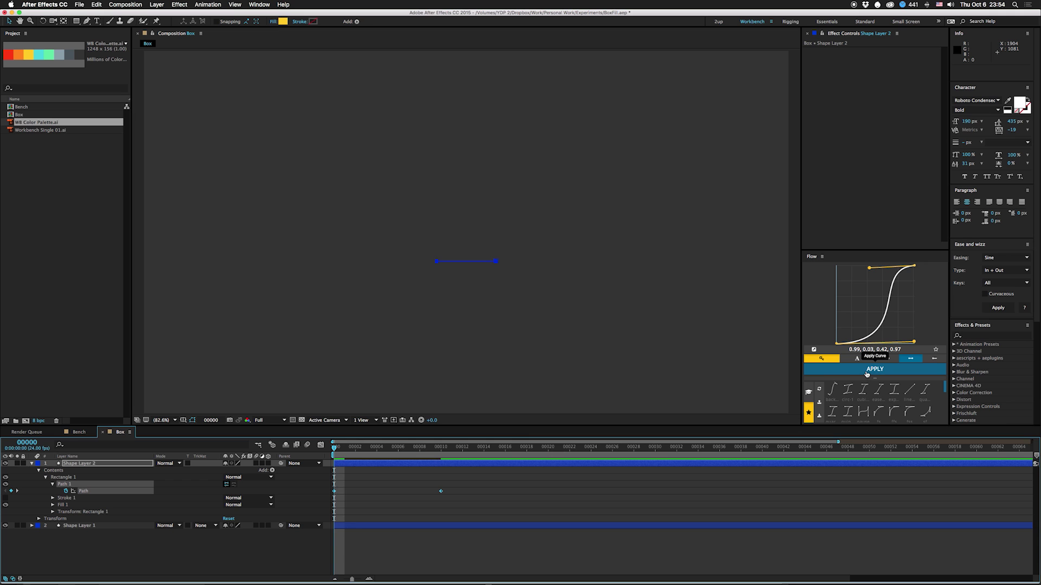
left_click(867, 374)
left_click_drag(441, 491, 525, 491)
key("space")
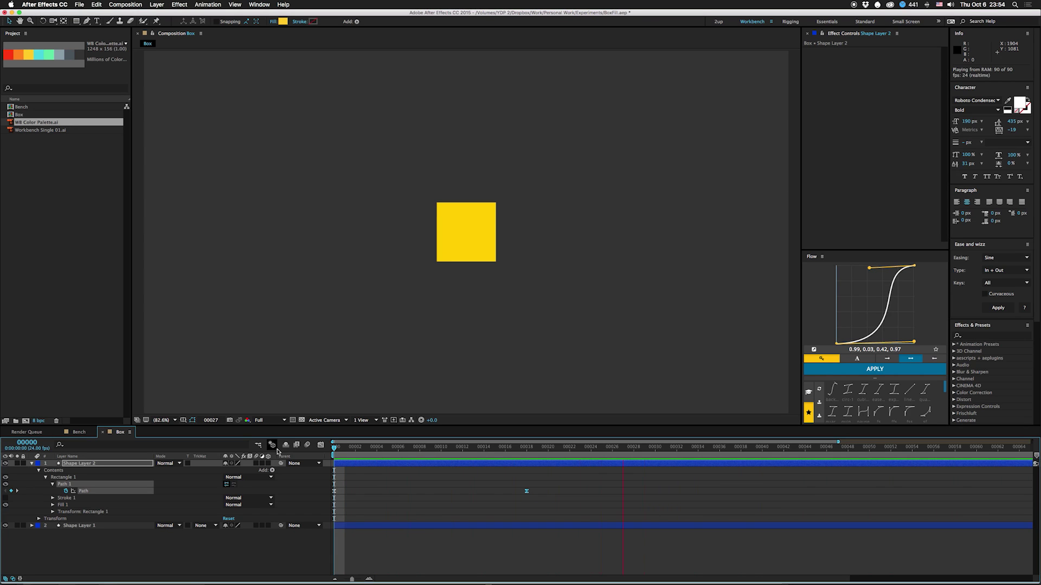
key("space")
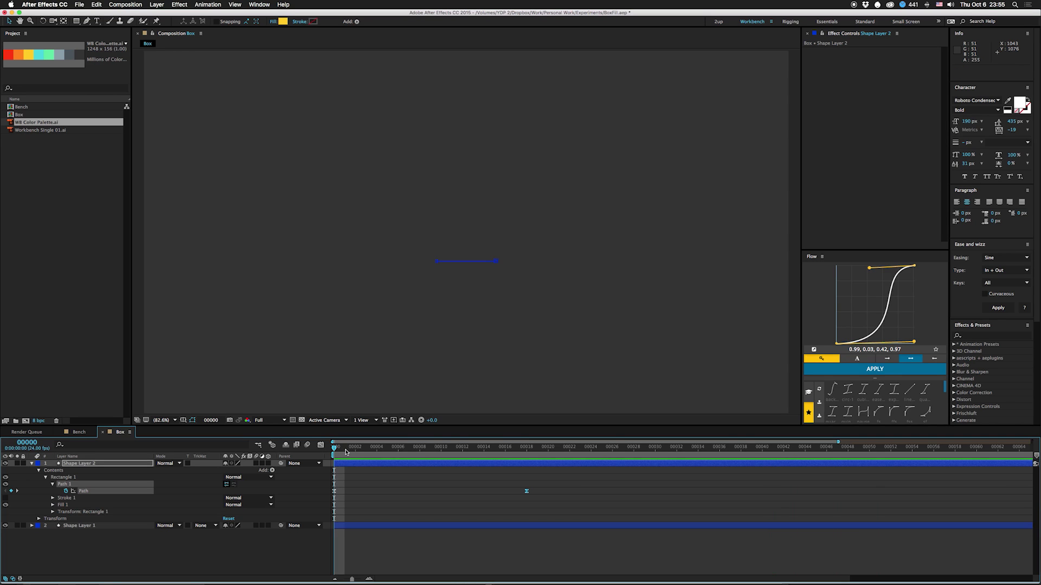
left_click_drag(360, 451, 520, 460)
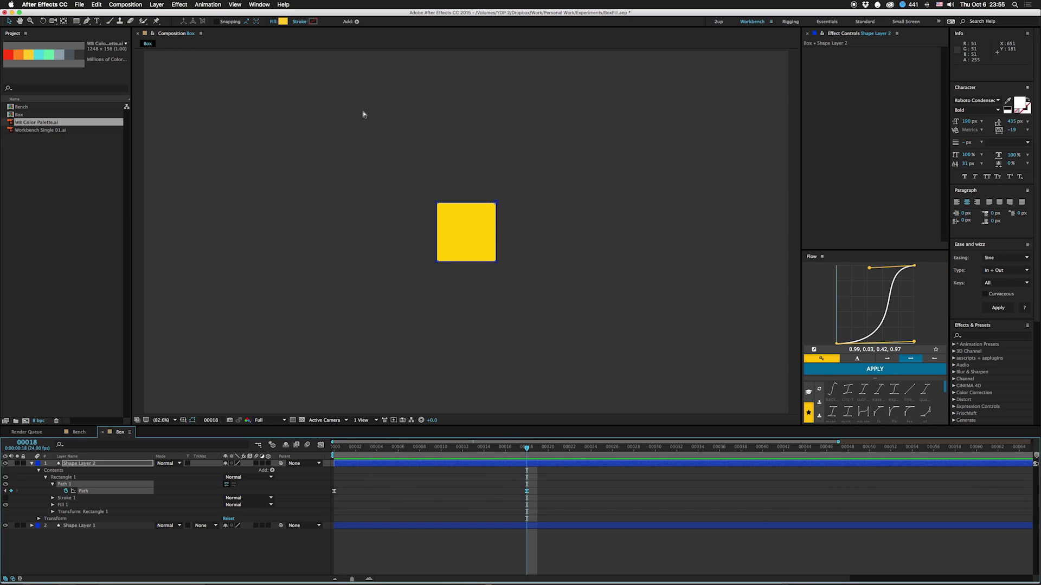
Show rulers, mark the full square's top edge with a horizontal guide, and go to frame 11.
key("super+r")
left_click_drag(421, 52, 446, 243)
left_click_drag(458, 52, 461, 223)
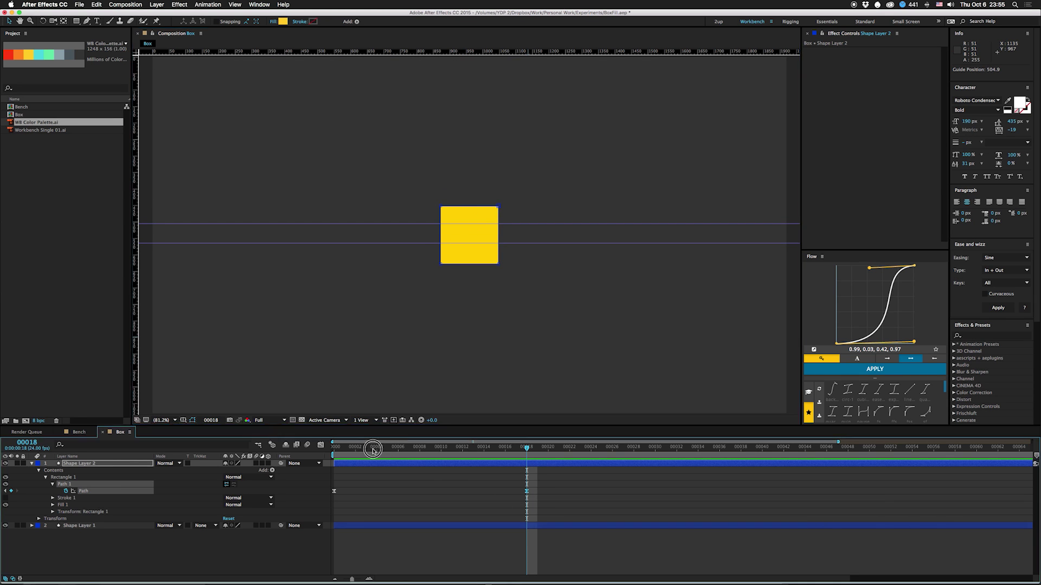
left_click_drag(386, 446, 450, 447)
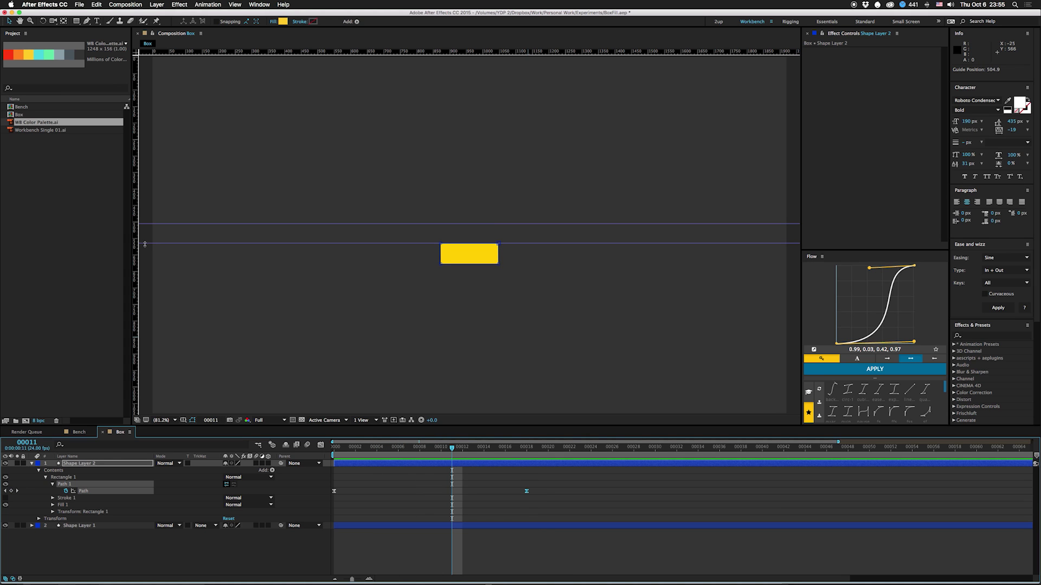
left_click_drag(145, 243, 132, 241)
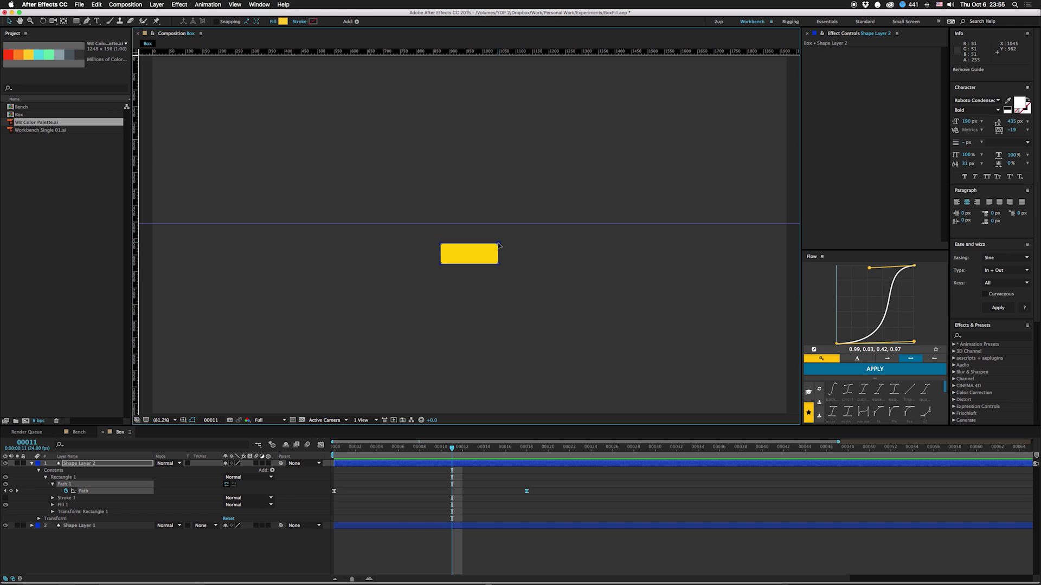
Curve the top edge from the top-right vertex at frame 11, keeping the left corner straight.
key("g")
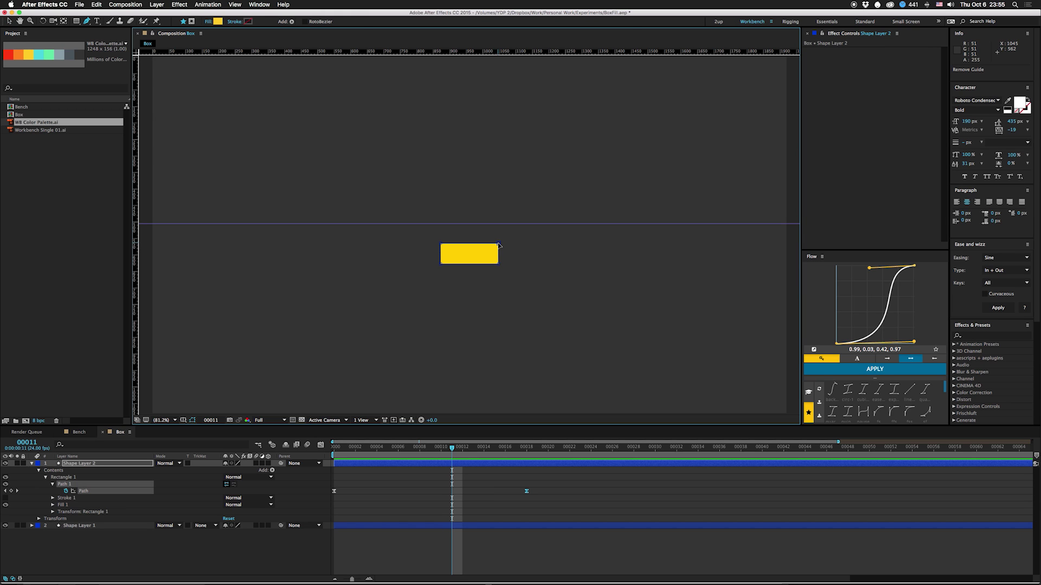
left_click(500, 239)
mouse_move(499, 245)
left_mouse_down()
mouse_move(512, 250)
mouse_move(499, 250)
left_mouse_up()
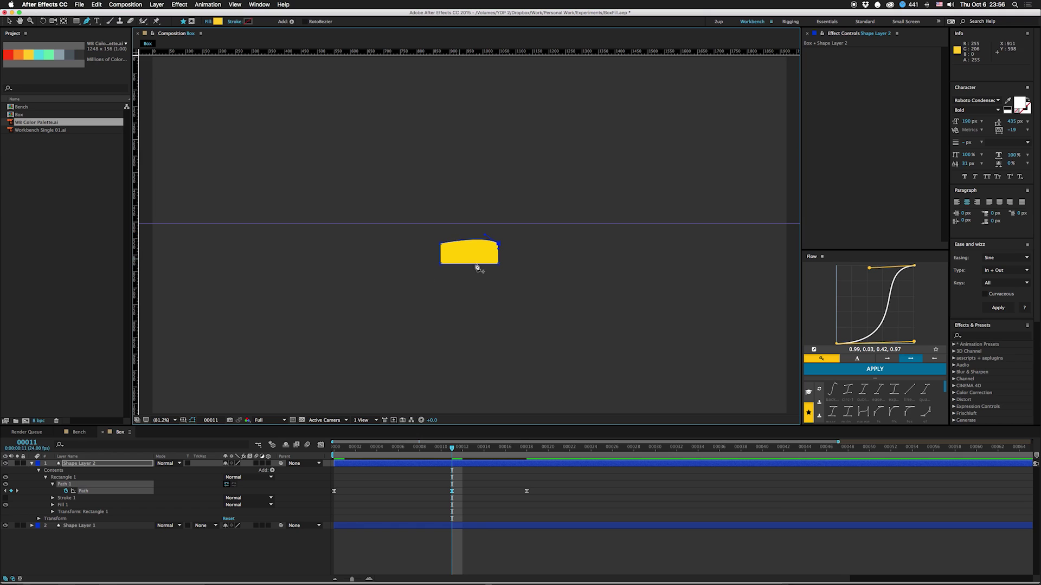
left_click(438, 243)
left_click_drag(440, 243, 461, 260)
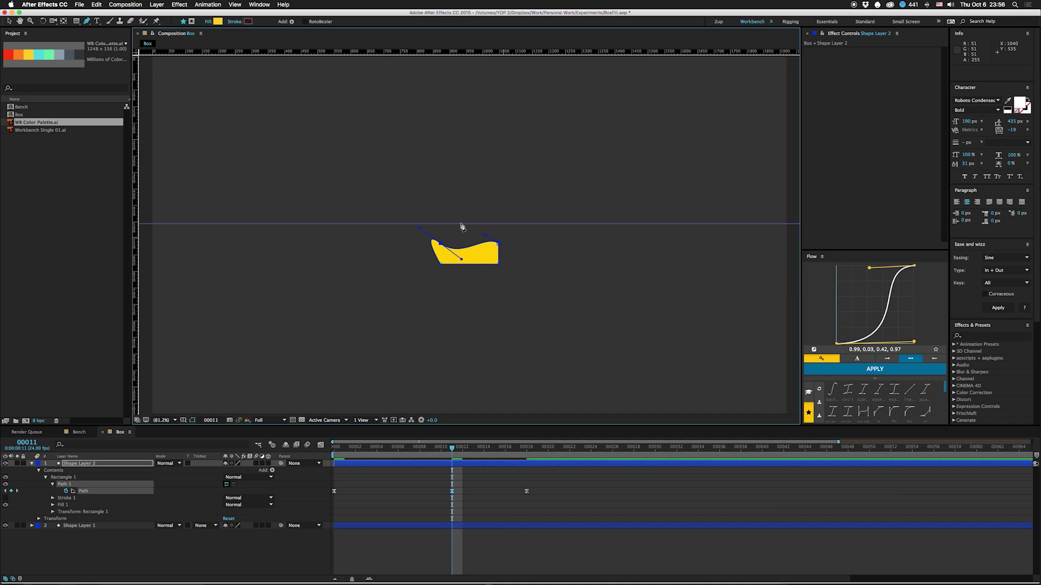
left_click_drag(419, 227, 440, 243)
Remove the guide, bend the top edge into a wave at frame 13, and preview.
mouse_move(465, 450)
left_mouse_down()
mouse_move(493, 449)
mouse_move(484, 450)
left_mouse_up()
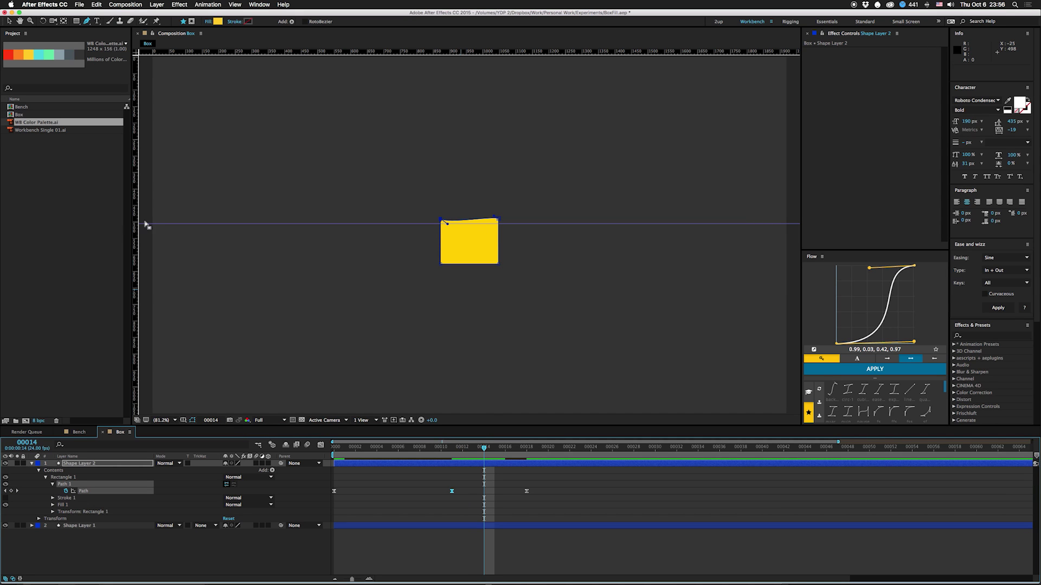
left_click_drag(145, 223, 135, 223)
key("Page_Up")
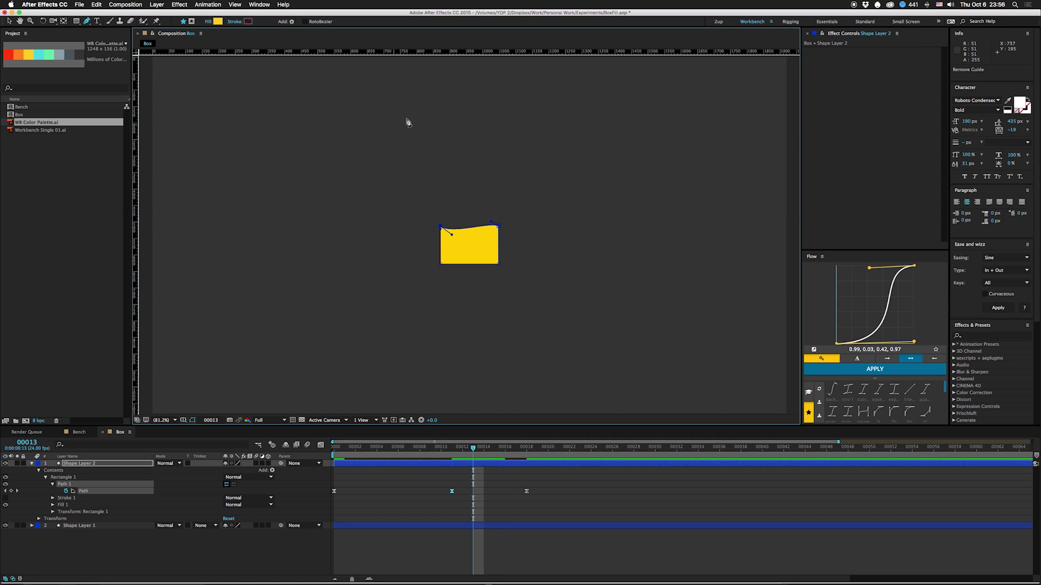
left_click_drag(492, 223, 457, 209)
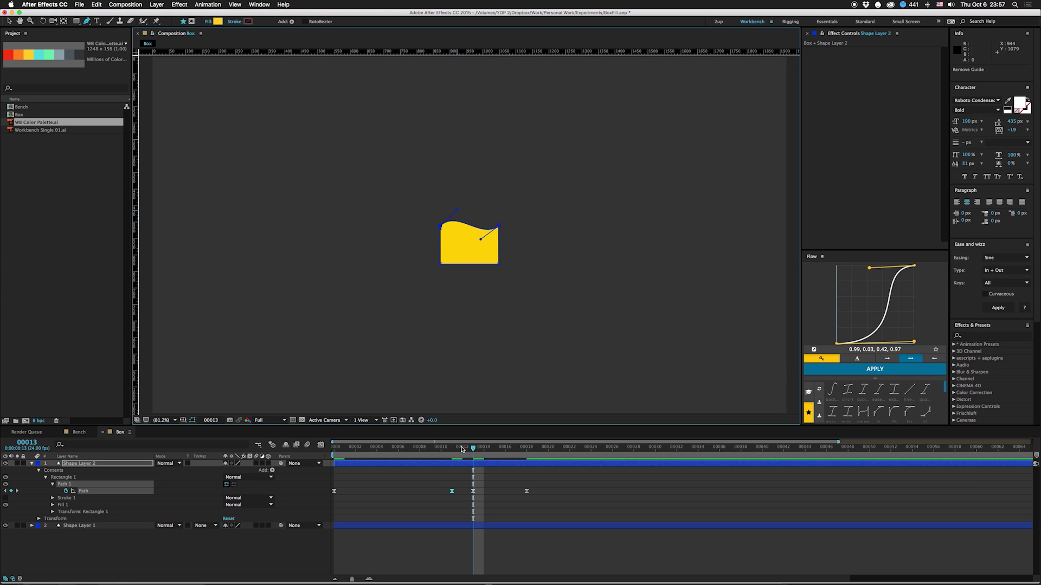
left_click_drag(469, 452, 539, 454)
key("space")
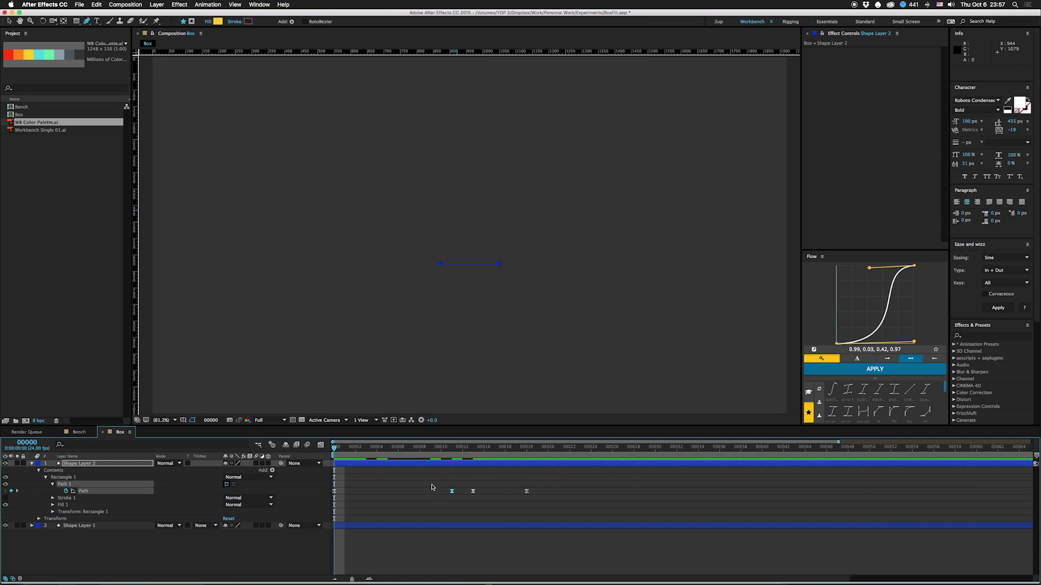
Spread all Path keyframes apart to slow the fill, then preview the retiming.
left_click_drag(544, 477, 314, 497)
left_click_drag(527, 492, 633, 491)
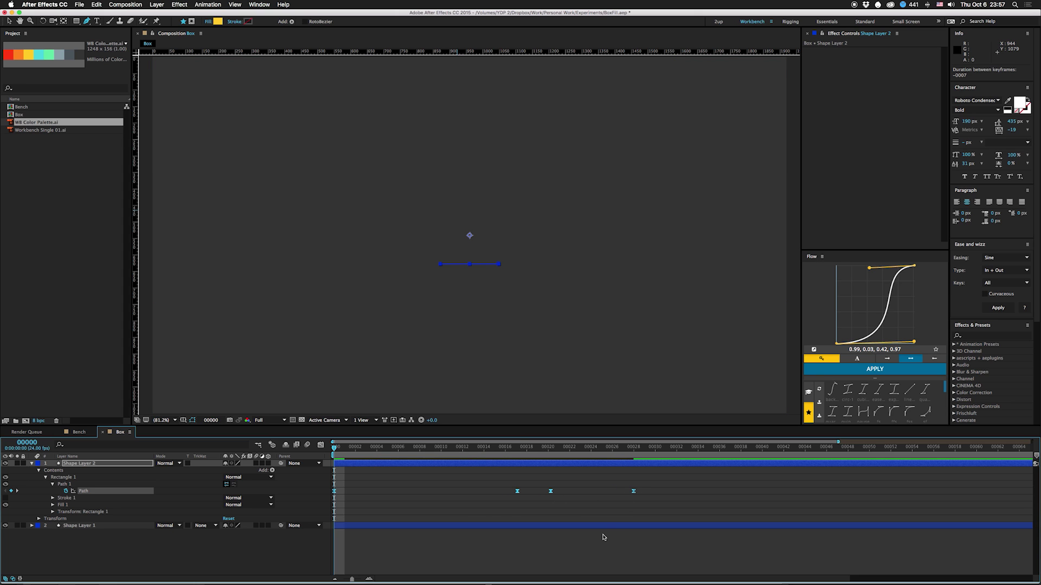
key("space")
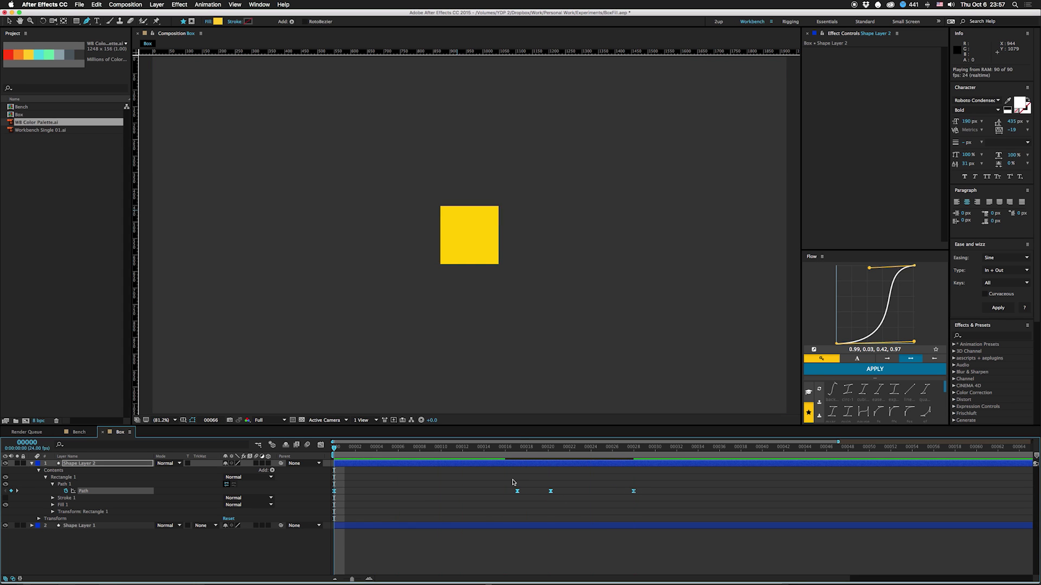
key("space")
Reshape the wavy top edge at the frame 17 keyframe.
key("k")
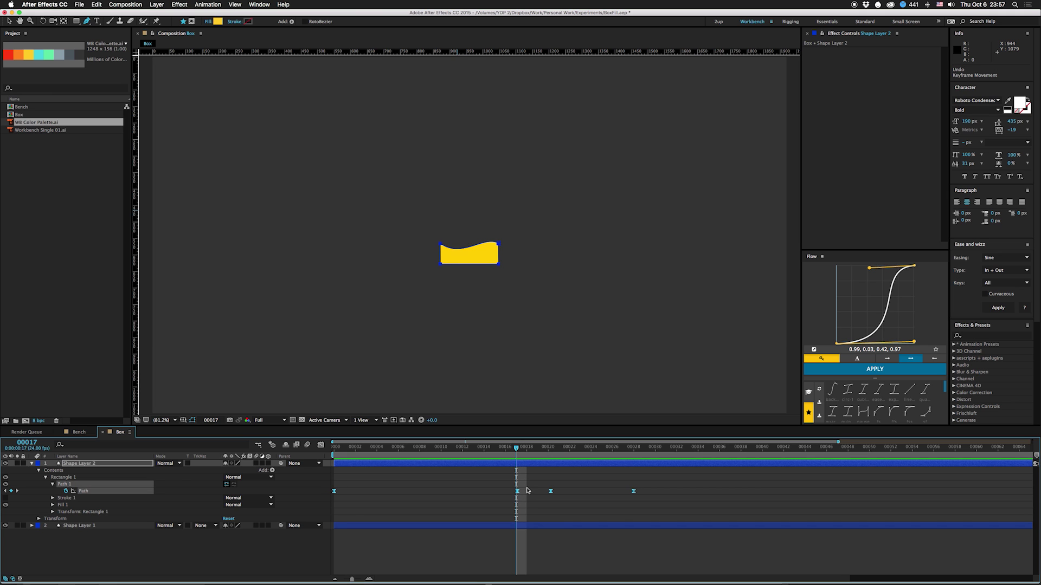
left_click(519, 495)
left_click(517, 491)
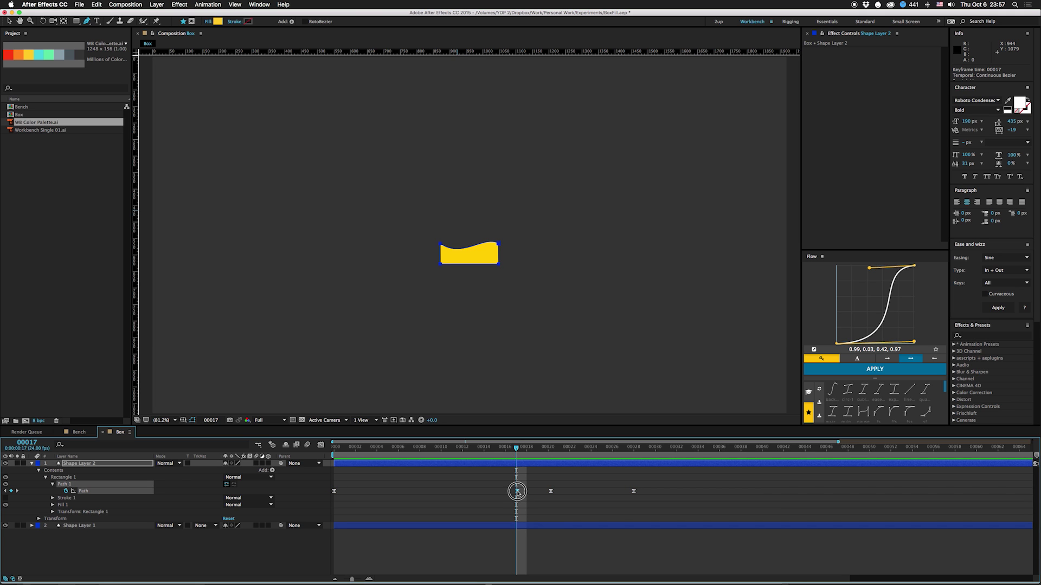
left_click(549, 492)
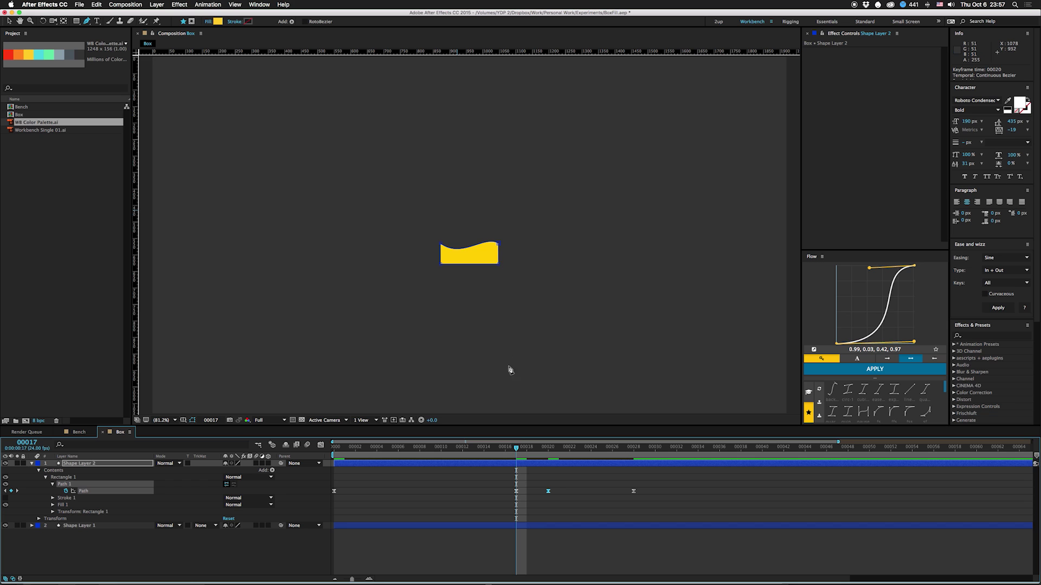
left_click_drag(481, 239, 463, 255)
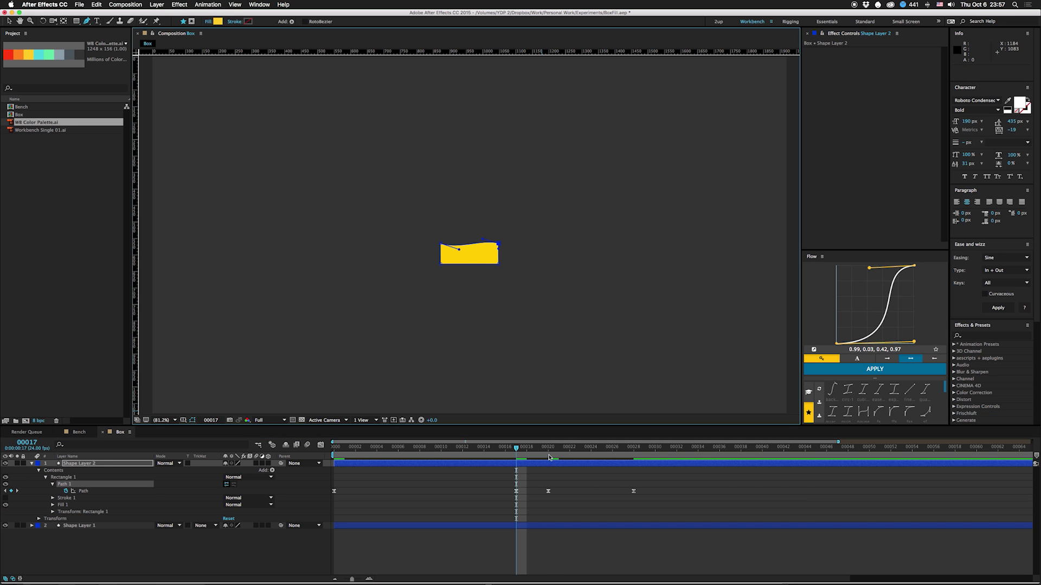
Rework the wave handles at frame 20, preview, then play the Bench composition.
key("k")
left_click_drag(498, 227, 460, 217)
key("space")
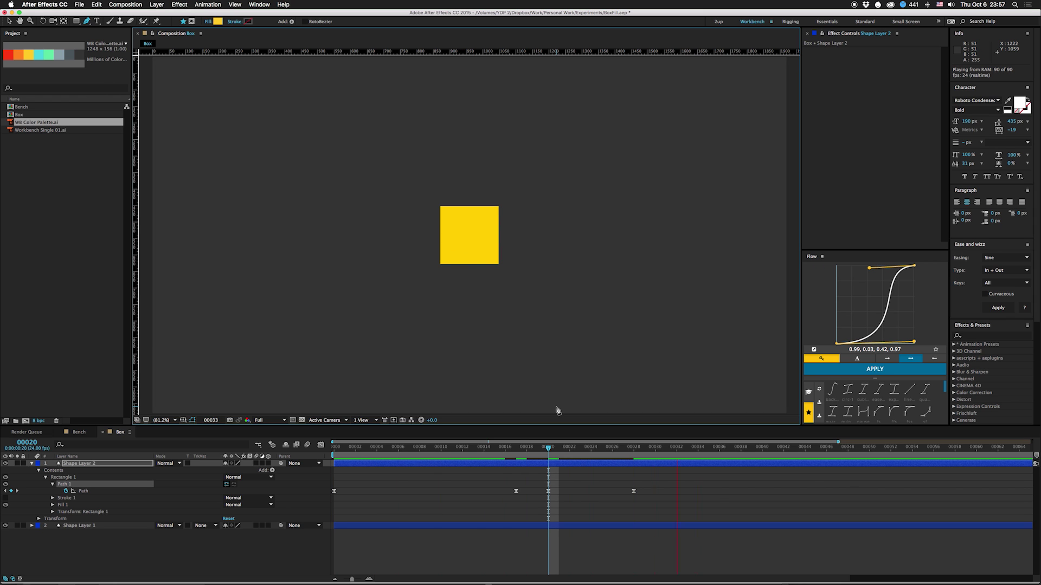
key("space")
left_click(462, 211)
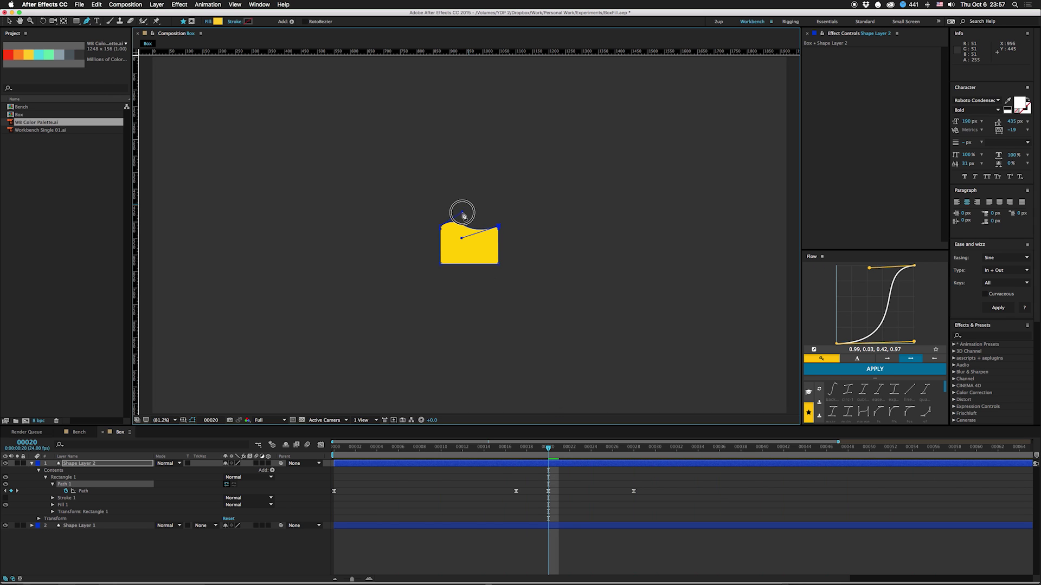
left_click(475, 229)
key("space")
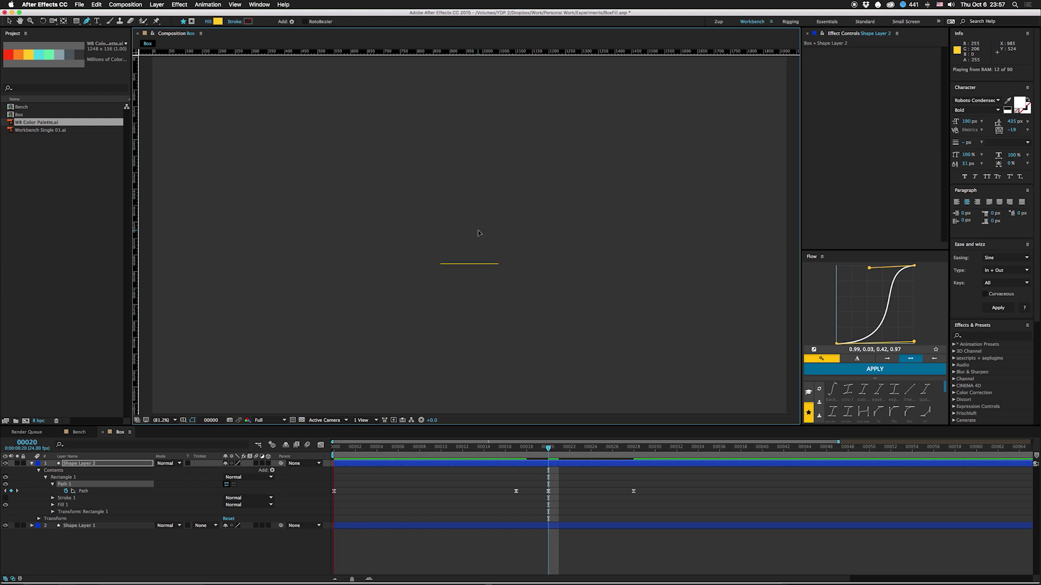
key("space")
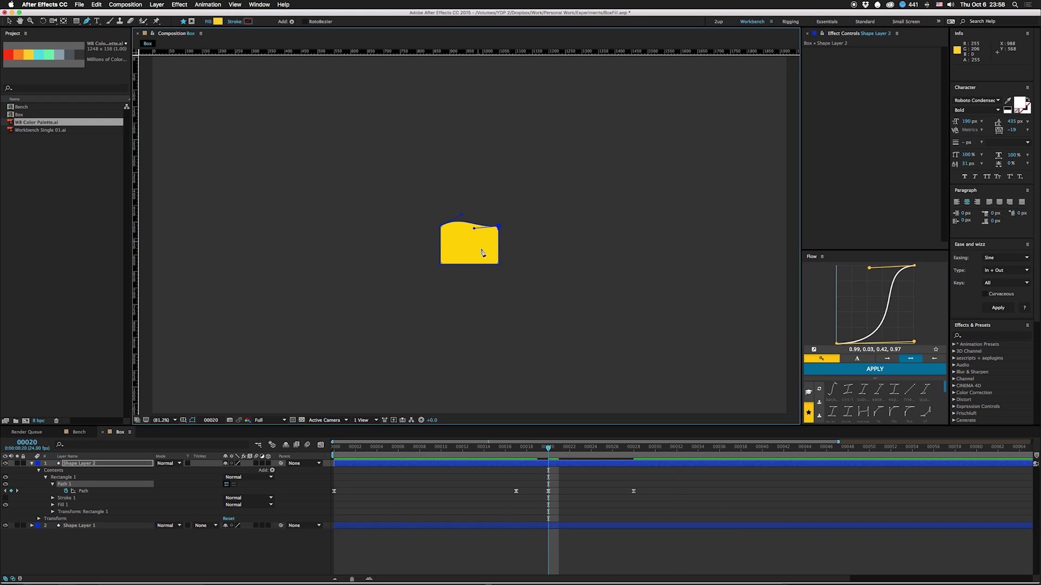
left_click(77, 432)
key("space")
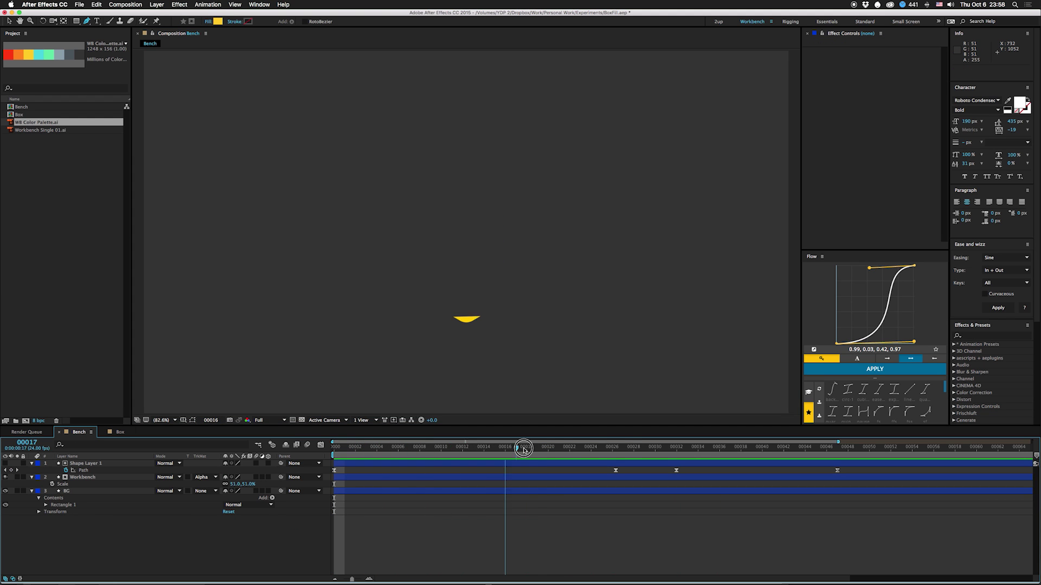
Check the Shape Layer 1 matte, hide it, enable Workbench, and preview the W logo filling.
left_click(6, 464)
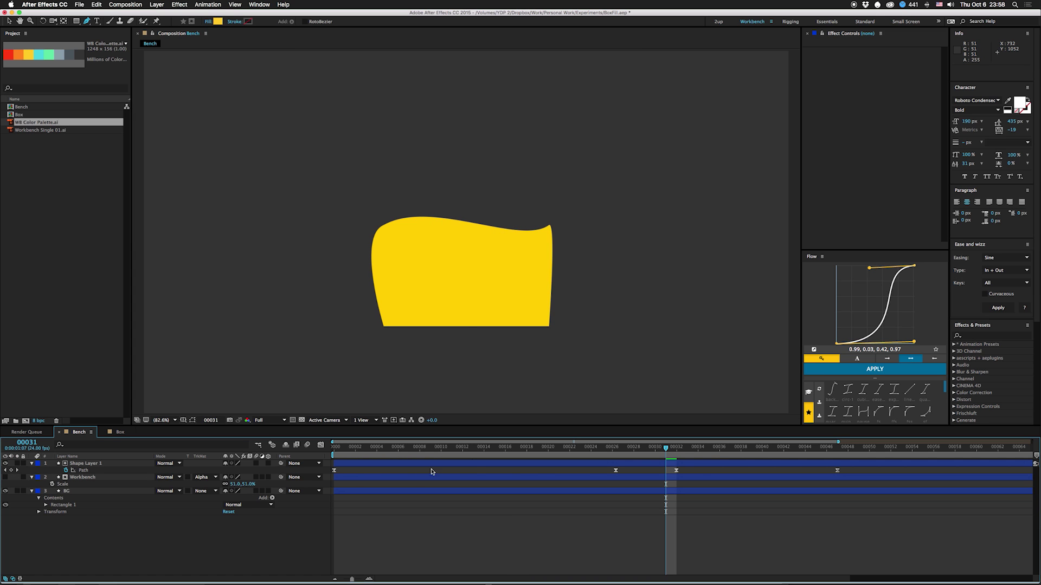
left_click_drag(696, 447, 333, 447)
left_click(6, 463)
left_click(6, 476)
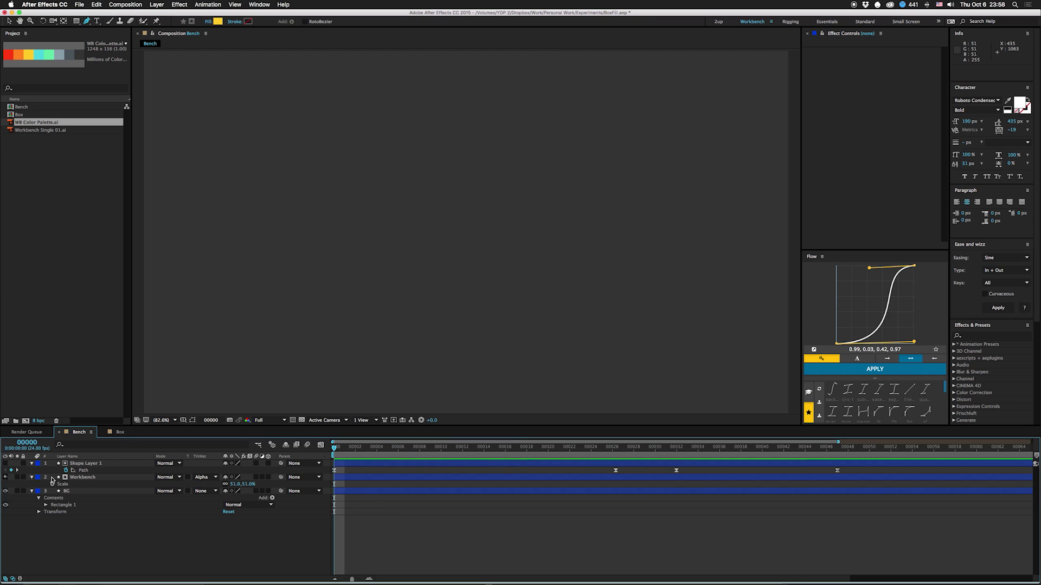
key("space")
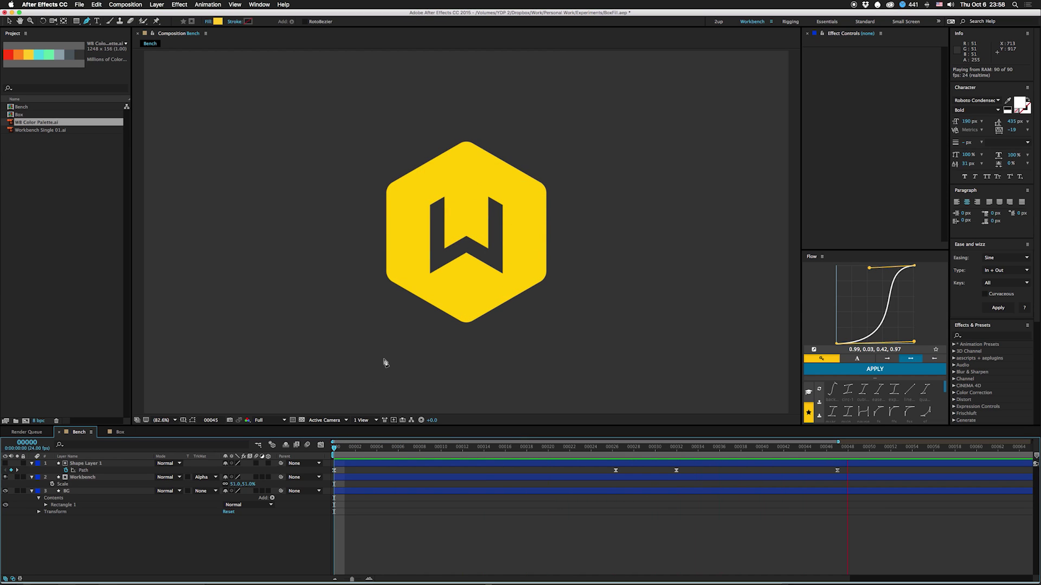